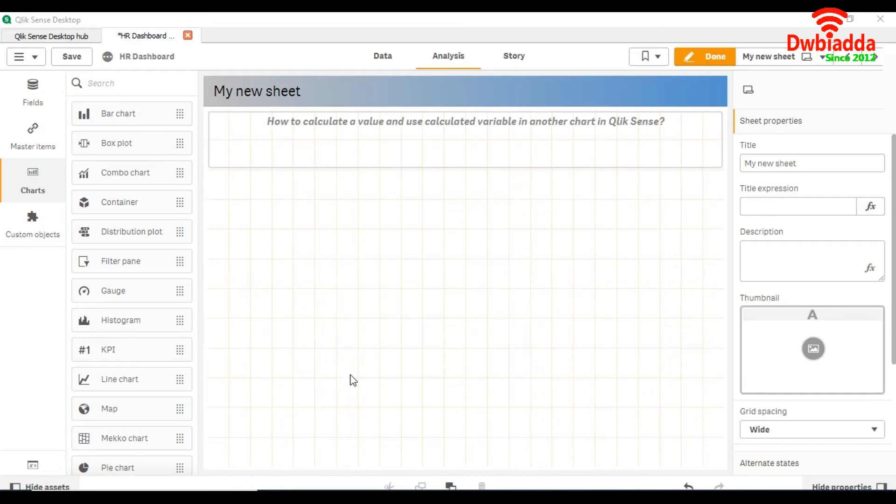
Step: Review the variables defined in the app and their definitions
{"action": "left_click", "coordinate": [34, 465]}
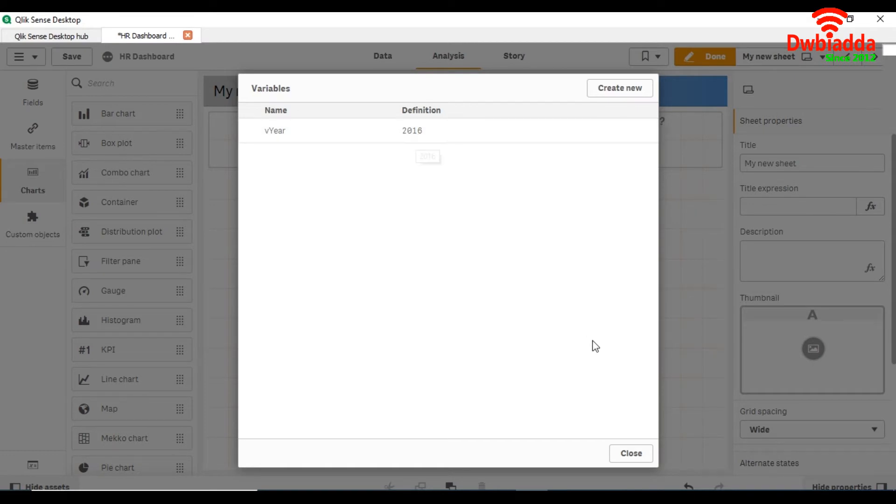
{"action": "left_click", "coordinate": [632, 453]}
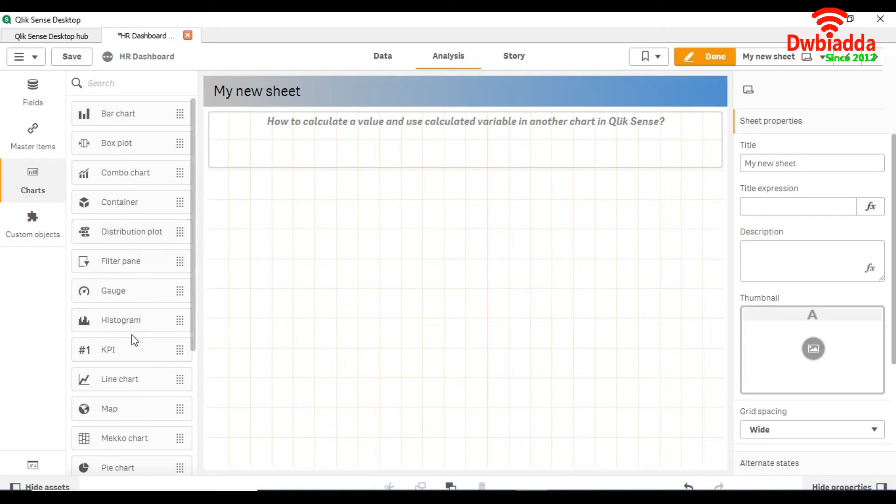
Step: Add a KPI chart below the sheet's question text and start its measure expression as Count({}EmpID)
{"action": "left_click_drag", "start_coordinate": [130, 351], "coordinate": [441, 276]}
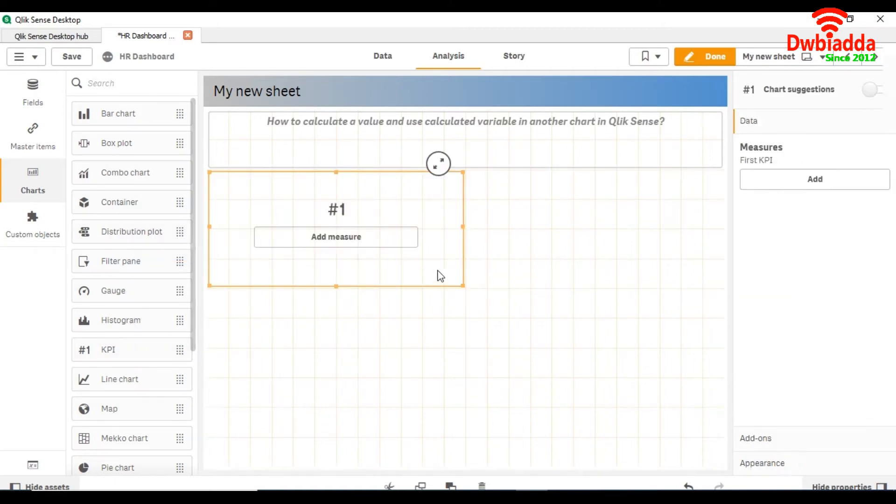
{"action": "left_click", "coordinate": [368, 236]}
{"action": "left_click", "coordinate": [558, 155]}
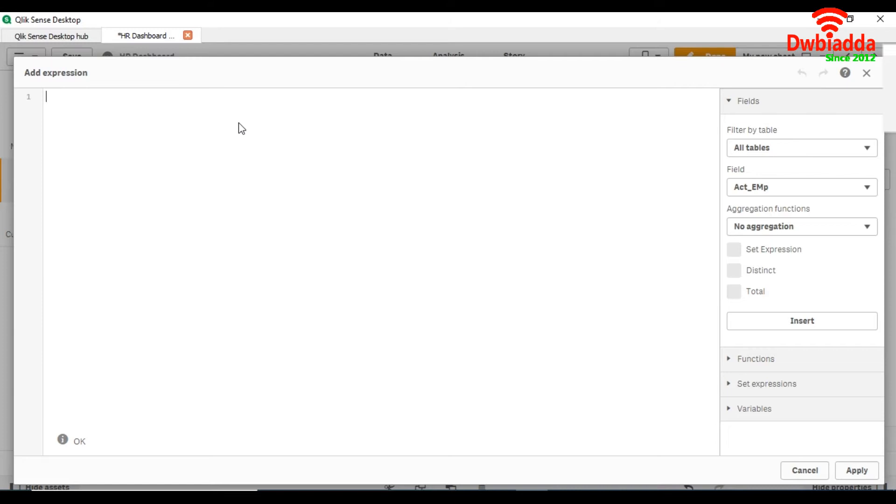
{"action": "type", "text": "Count()"}
{"action": "key", "text": "Left"}
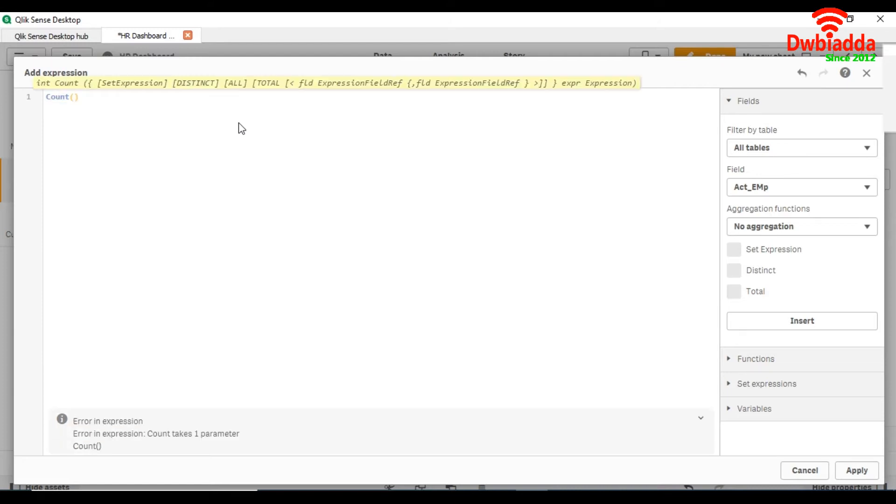
{"action": "type", "text": "{}emp"}
{"action": "key", "text": "Return"}
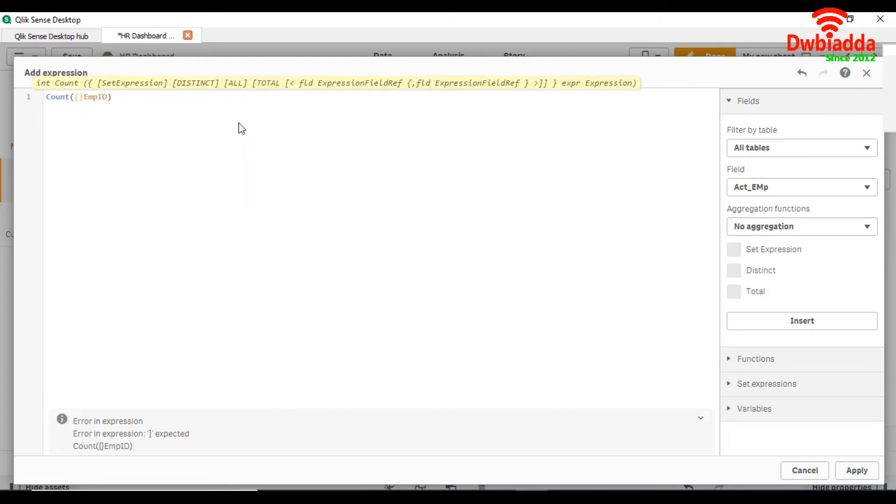
Step: Complete the KPI's set expression so the measure is Count({$< Year = {'2016'} >}EmpID), and apply it
{"action": "type", "text": "<>"}
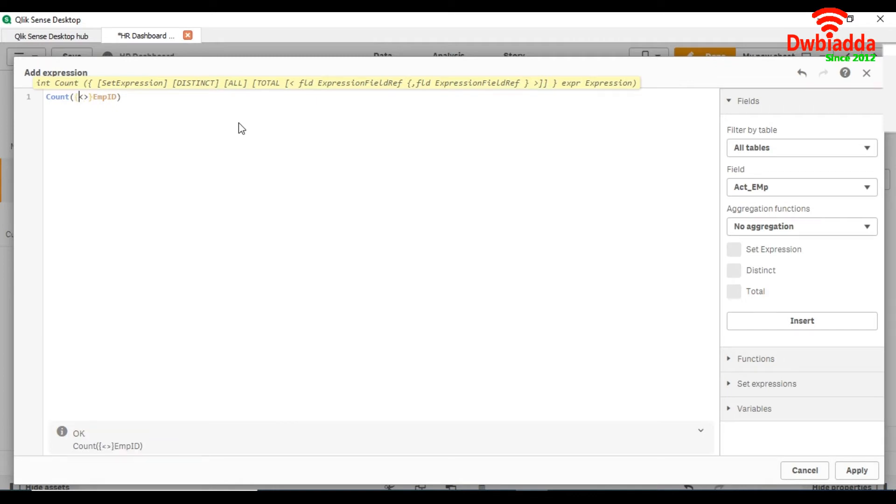
{"action": "type", "text": "$"}
{"action": "key", "text": "Return"}
{"action": "key", "text": "Return"}
{"action": "key", "text": "Return"}
{"action": "key", "text": "Return"}
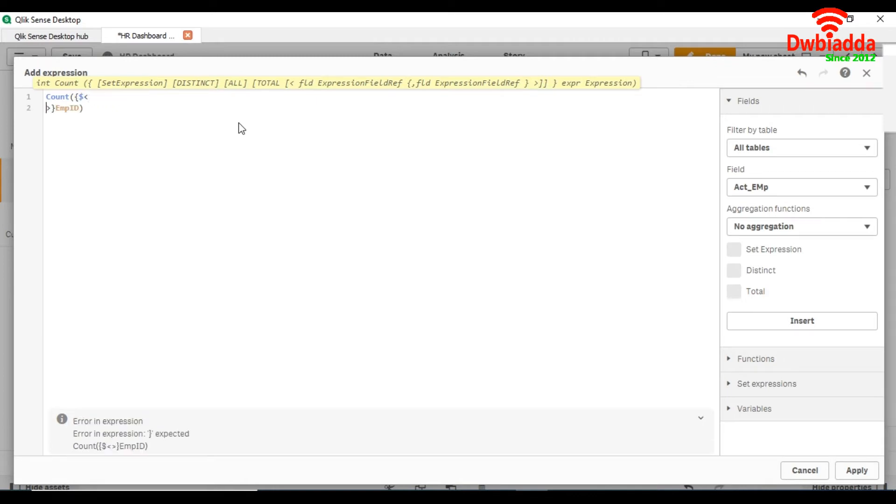
{"action": "type", "text": "Year = "}
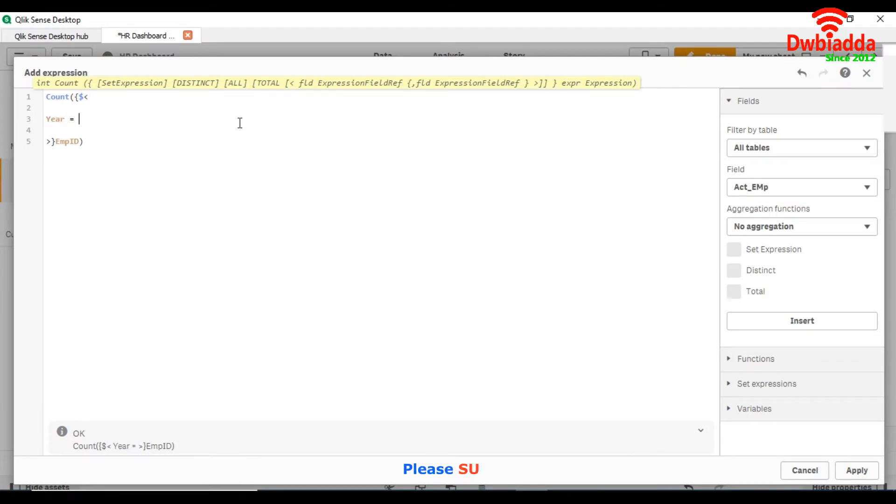
{"action": "type", "text": "{}"}
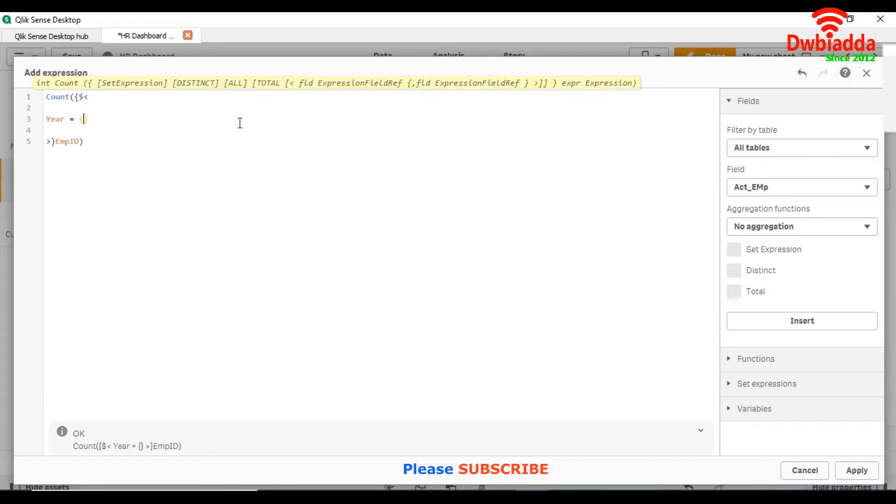
{"action": "key", "text": "Left"}
{"action": "type", "text": "2016"}
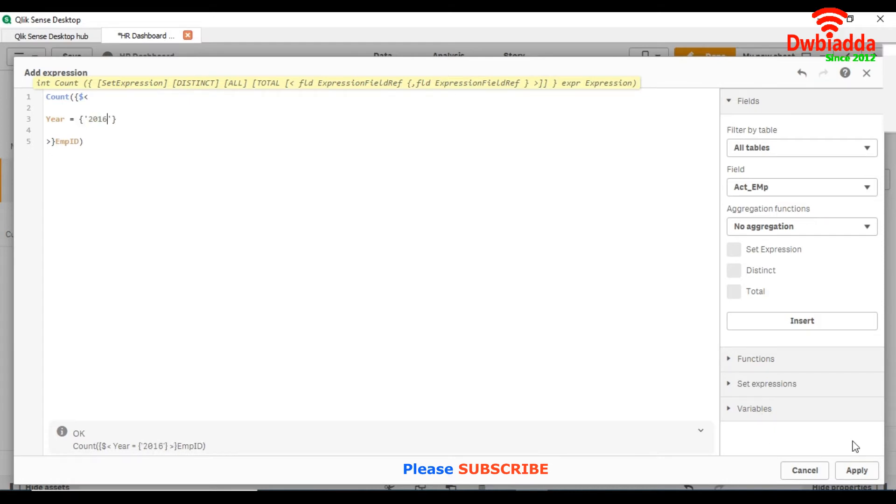
{"action": "left_click", "coordinate": [862, 469]}
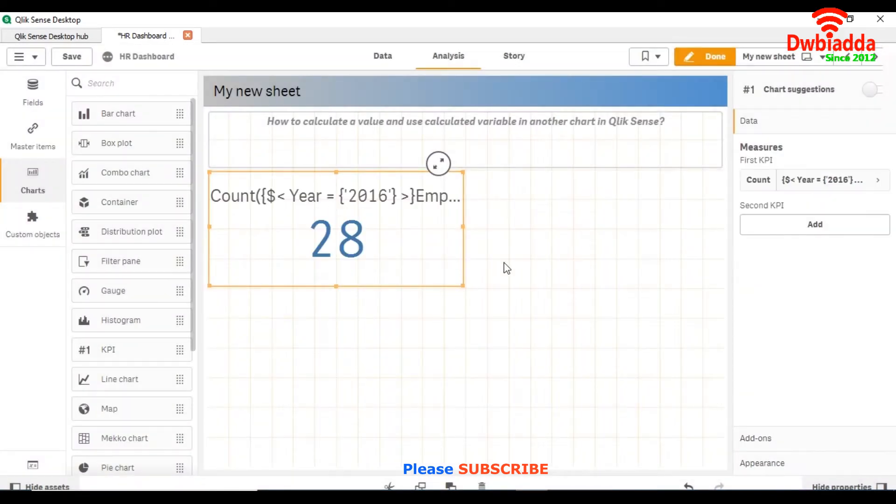
Step: Narrow the 2016 count KPI and add a second KPI beside it with the measure Count(Empid)
{"action": "left_click_drag", "start_coordinate": [460, 283], "coordinate": [330, 271]}
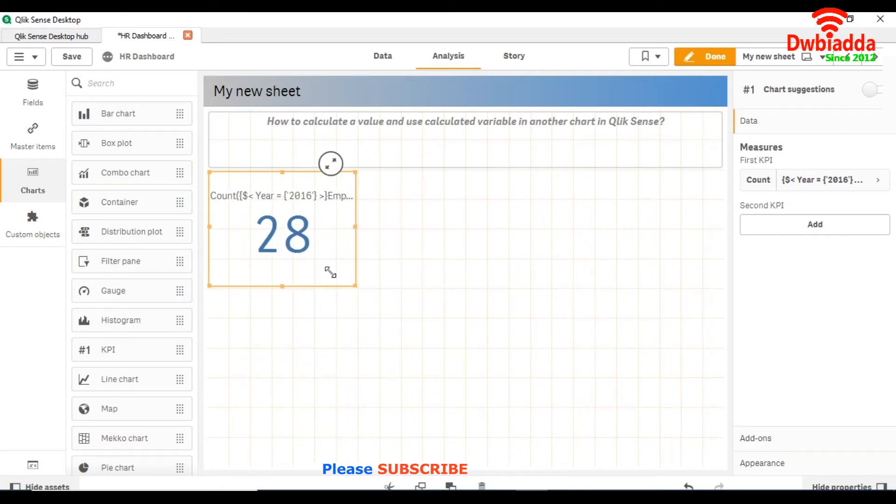
{"action": "left_click_drag", "start_coordinate": [140, 346], "coordinate": [411, 235]}
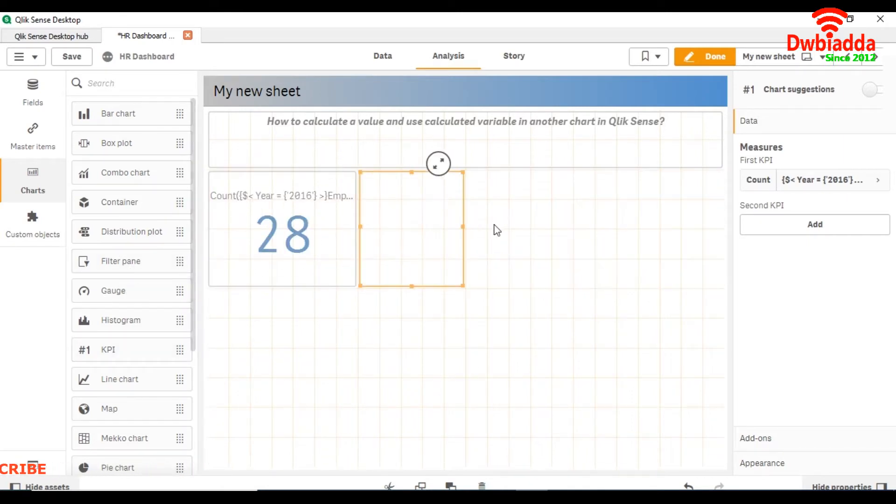
{"action": "left_click", "coordinate": [469, 235]}
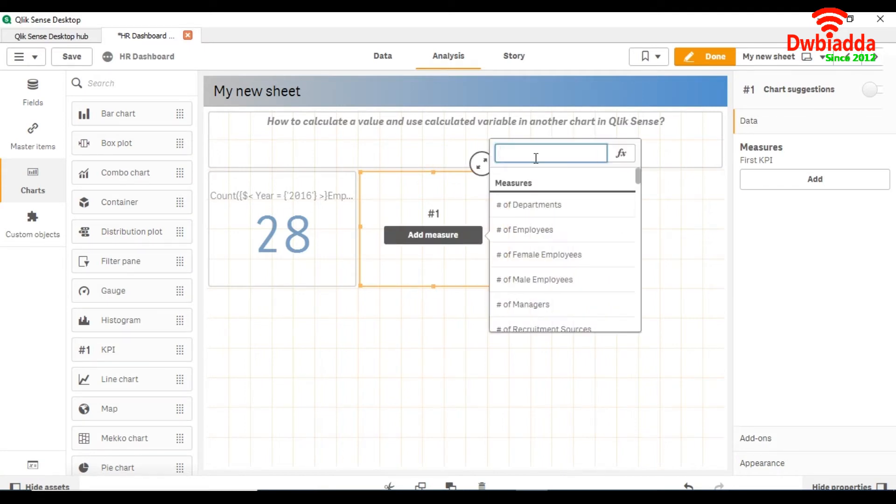
{"action": "type", "text": "Count"}
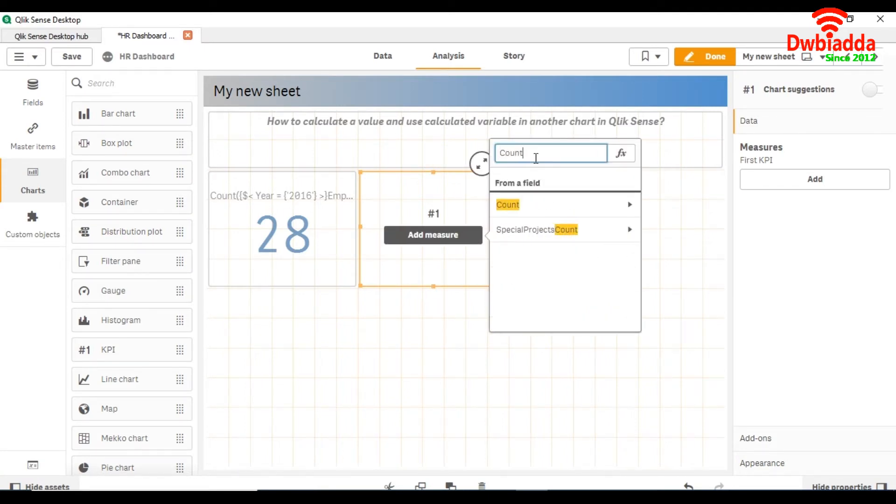
{"action": "type", "text": "()"}
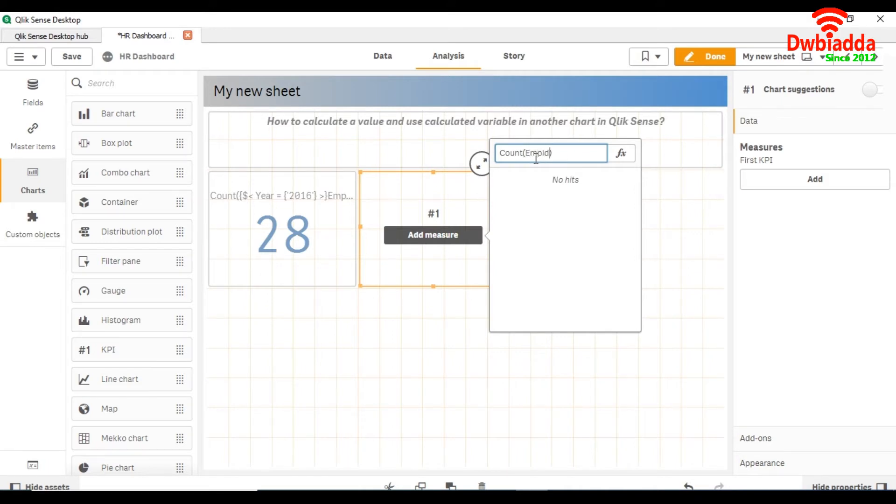
{"action": "type", "text": "Empid"}
{"action": "key", "text": "Return"}
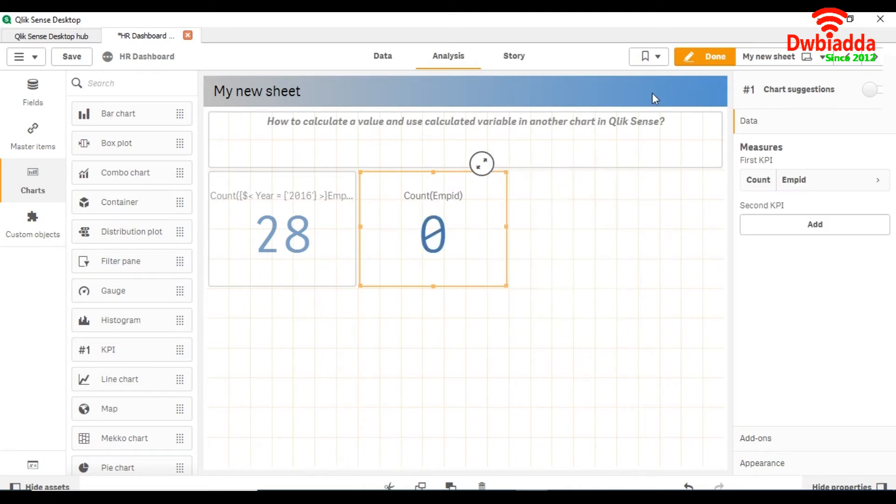
Step: Correct the second KPI's measure expression to Count(EmpID)
{"action": "left_click", "coordinate": [884, 181]}
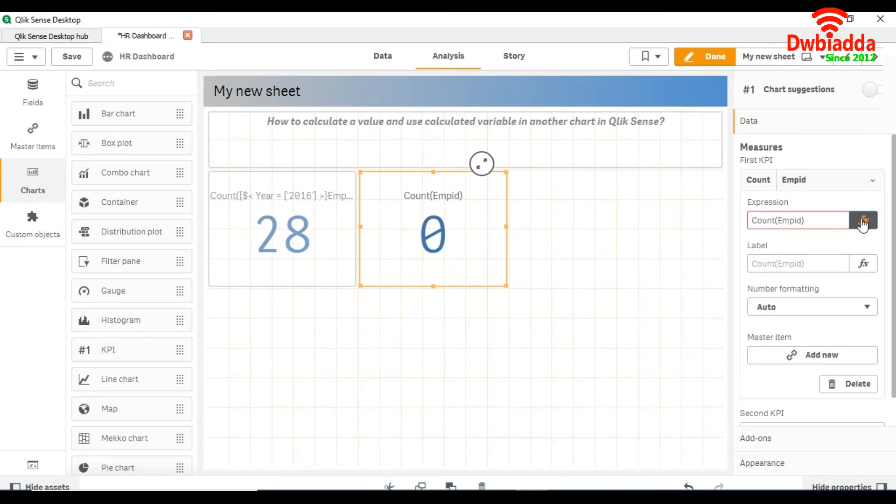
{"action": "left_click", "coordinate": [868, 220]}
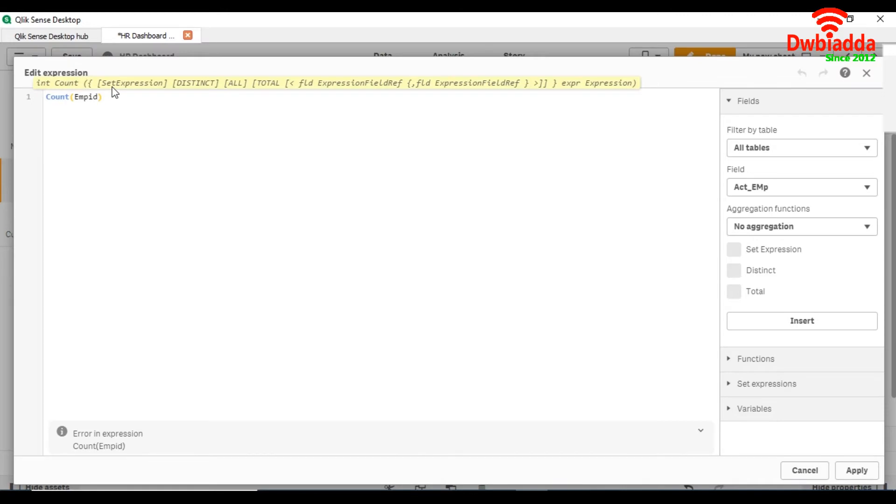
{"action": "type", "text": "I"}
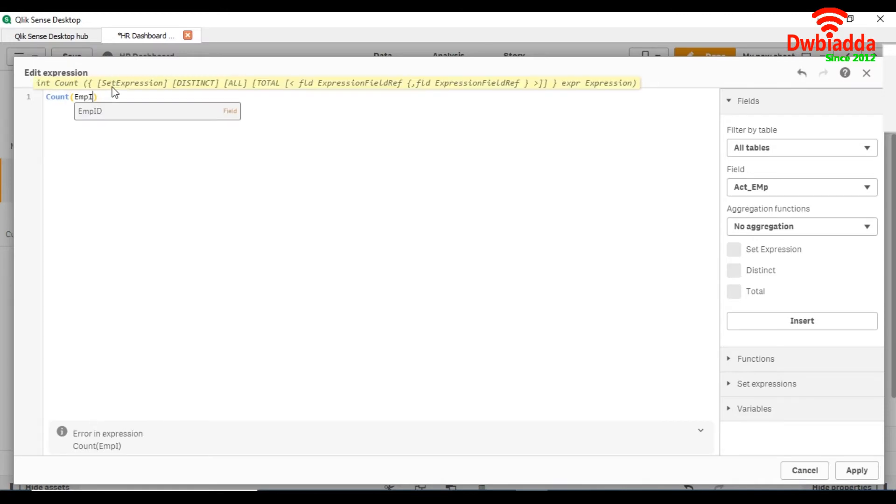
{"action": "type", "text": "D"}
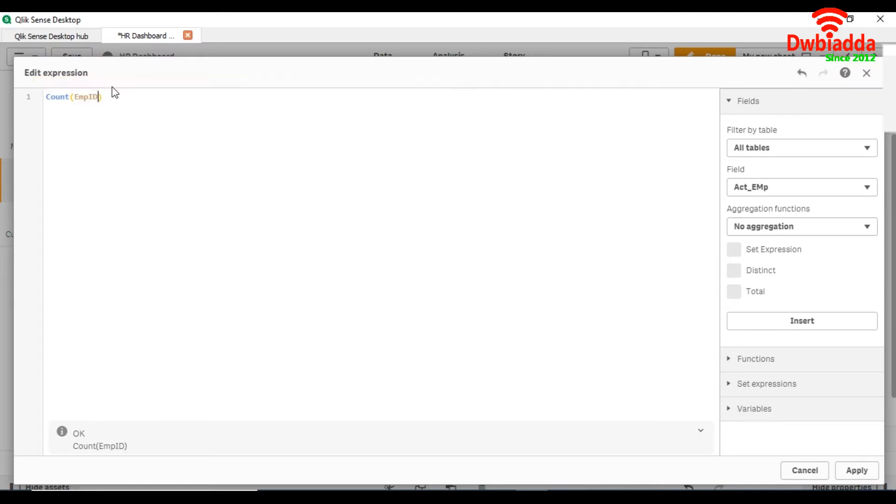
{"action": "left_click", "coordinate": [851, 472]}
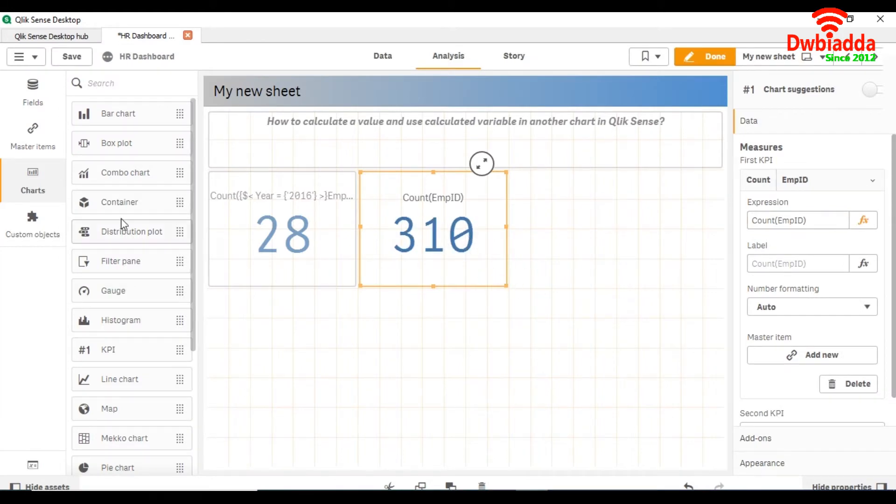
Step: Add a bar chart below the two KPIs with Year as its dimension
{"action": "left_click_drag", "start_coordinate": [120, 114], "coordinate": [444, 411]}
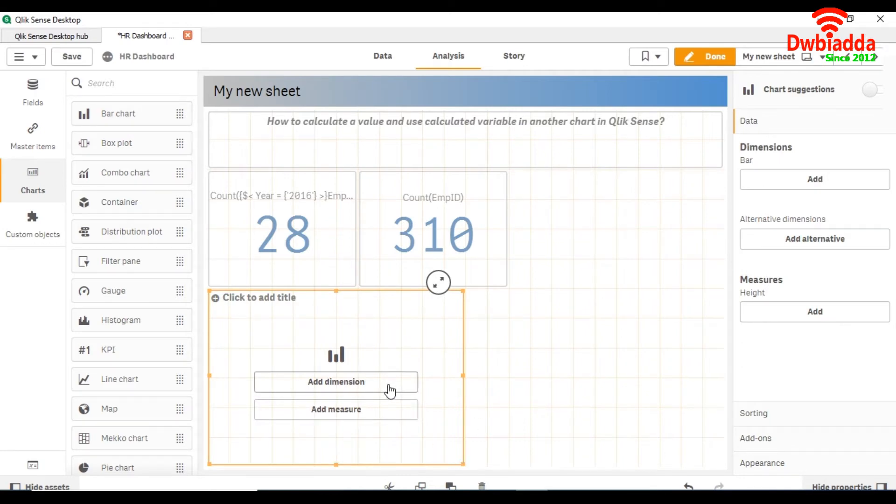
{"action": "left_click", "coordinate": [391, 391]}
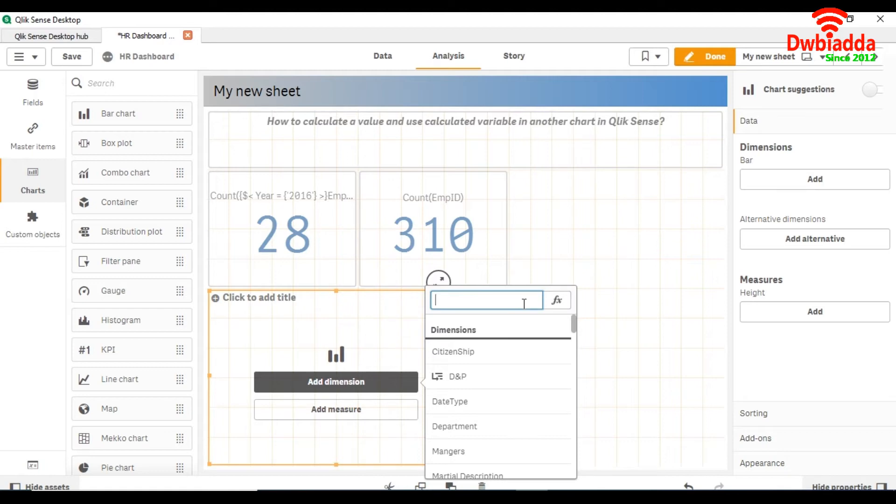
{"action": "type", "text": "Yea"}
{"action": "key", "text": "Down"}
{"action": "key", "text": "Down"}
{"action": "key", "text": "Up"}
{"action": "key", "text": "Return"}
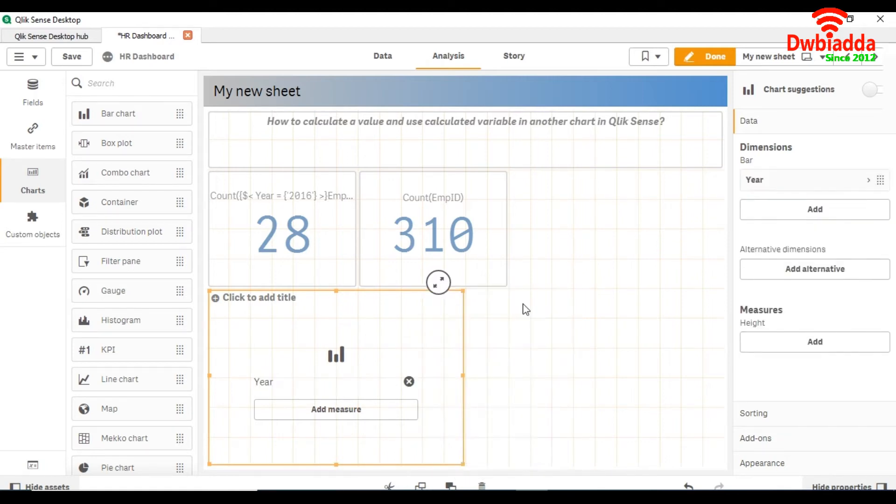
Step: Give the bar chart the measure count(EmpID)
{"action": "left_click", "coordinate": [335, 414]}
{"action": "left_click", "coordinate": [557, 314]}
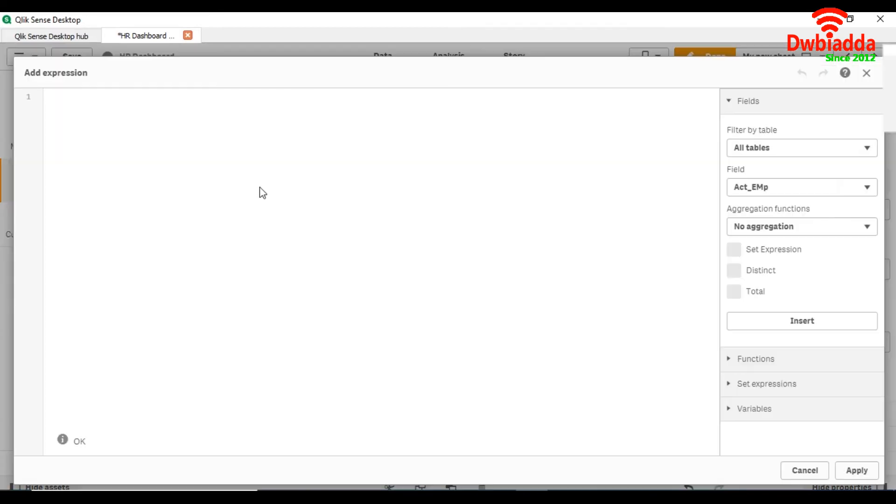
{"action": "type", "text": "count(em"}
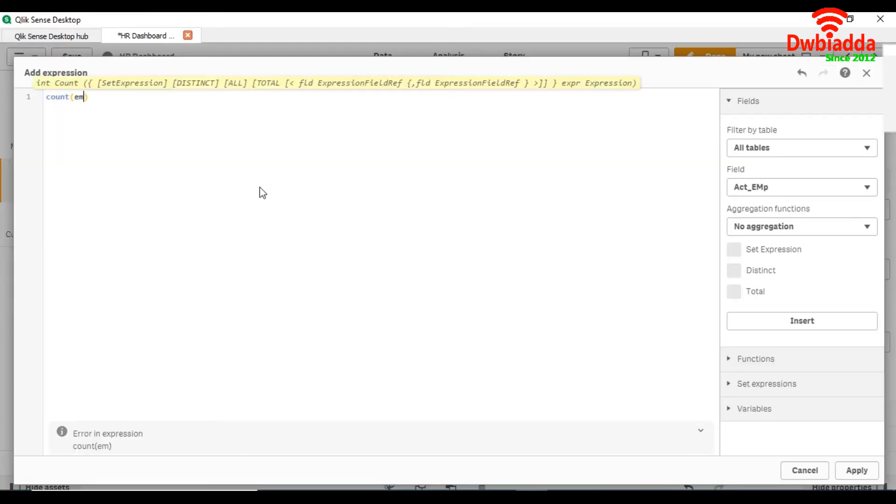
{"action": "key", "text": "Return"}
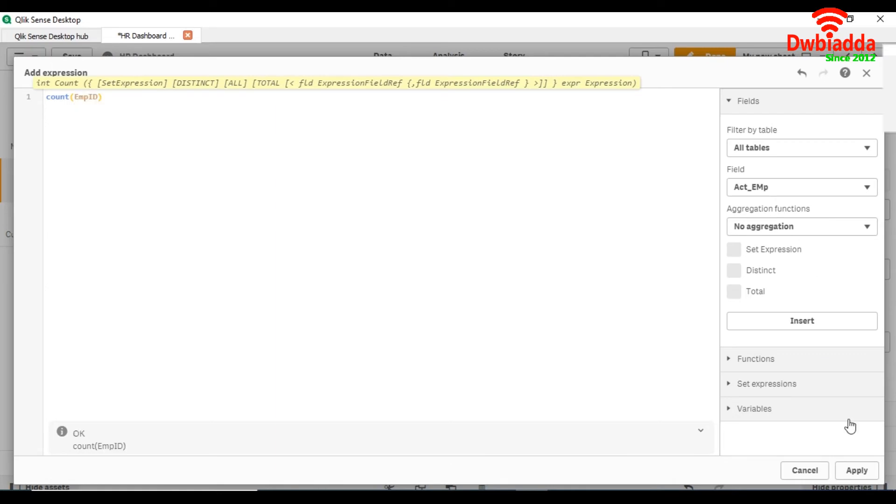
{"action": "left_click", "coordinate": [846, 469]}
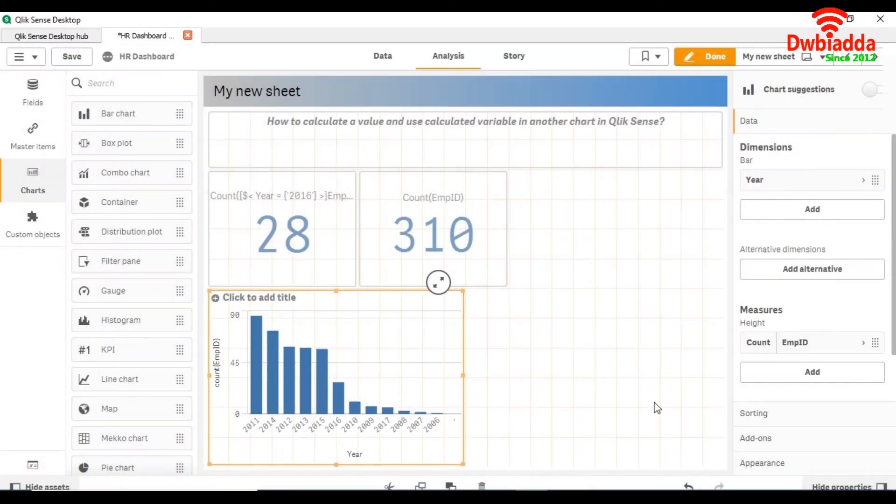
Step: Turn on automatic value labels for the bar chart
{"action": "left_click", "coordinate": [793, 467]}
{"action": "scroll", "coordinate": [821, 393], "scroll_direction": "down", "scroll_amount": 5}
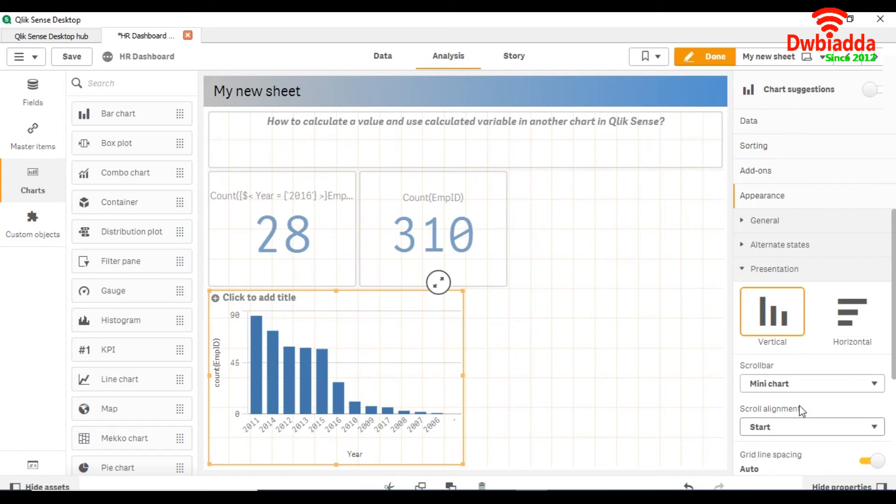
{"action": "left_click", "coordinate": [877, 369]}
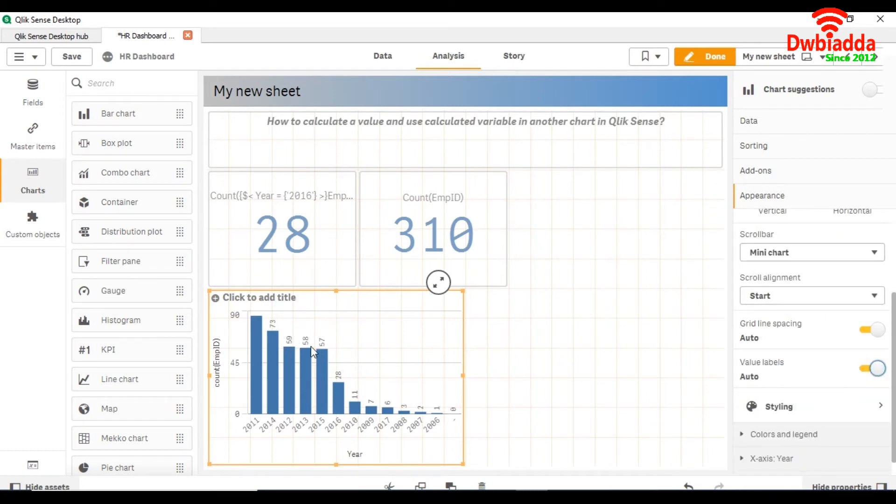
{"action": "left_click", "coordinate": [561, 354]}
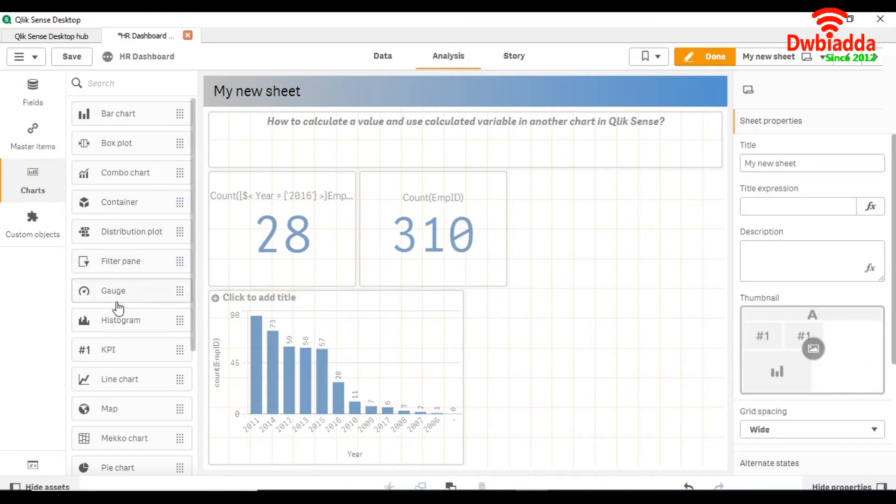
Step: Add a third KPI beside the existing two and start its measure expression with Count({<>})
{"action": "left_click_drag", "start_coordinate": [125, 353], "coordinate": [602, 242]}
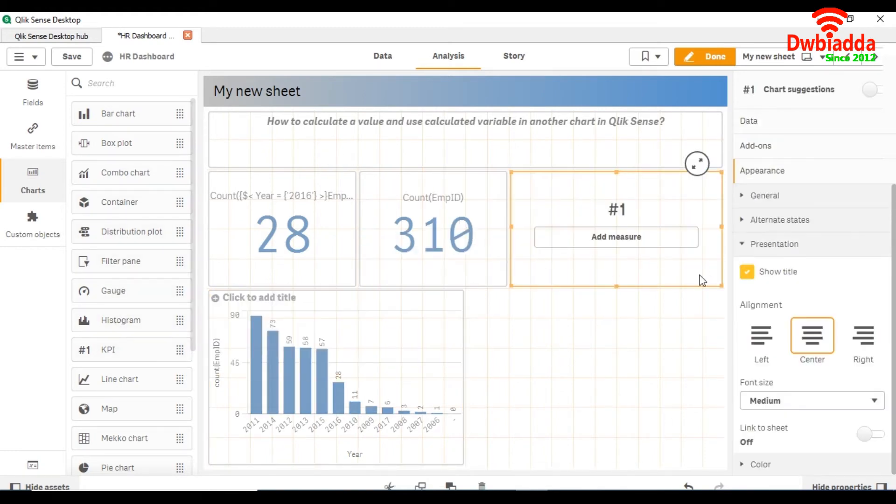
{"action": "left_click", "coordinate": [641, 245]}
{"action": "left_click", "coordinate": [836, 153]}
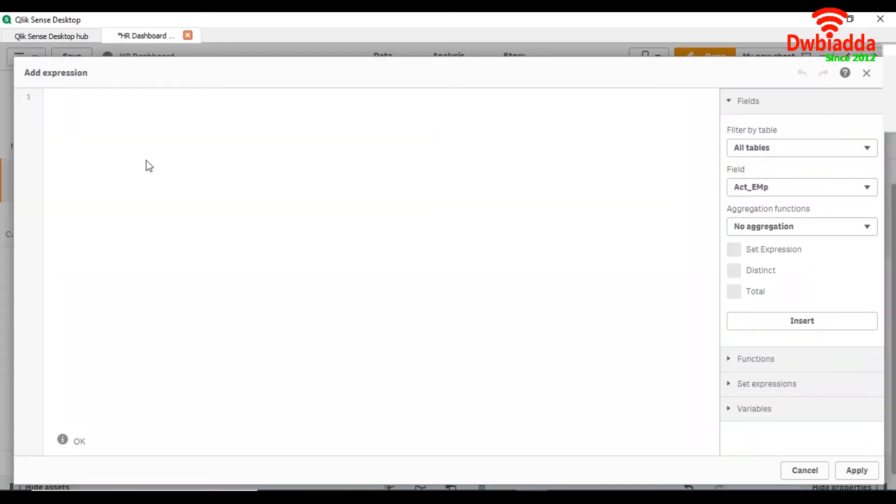
{"action": "type", "text": "Coun"}
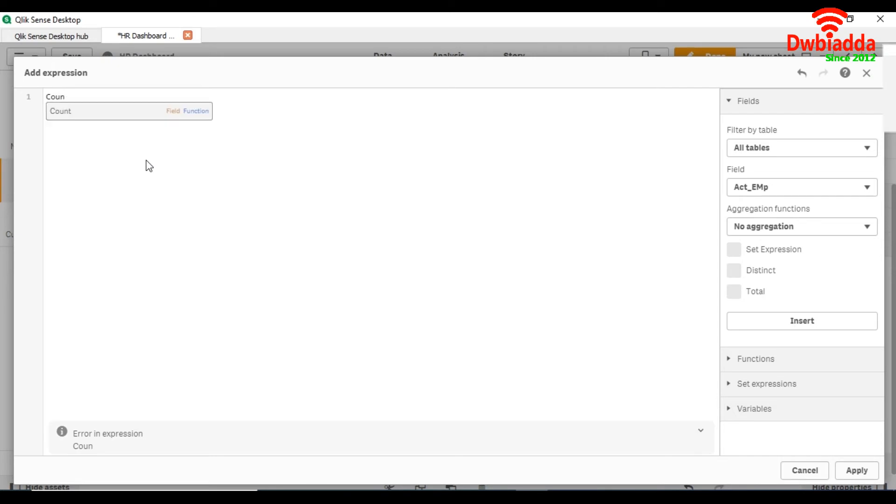
{"action": "type", "text": "t("}
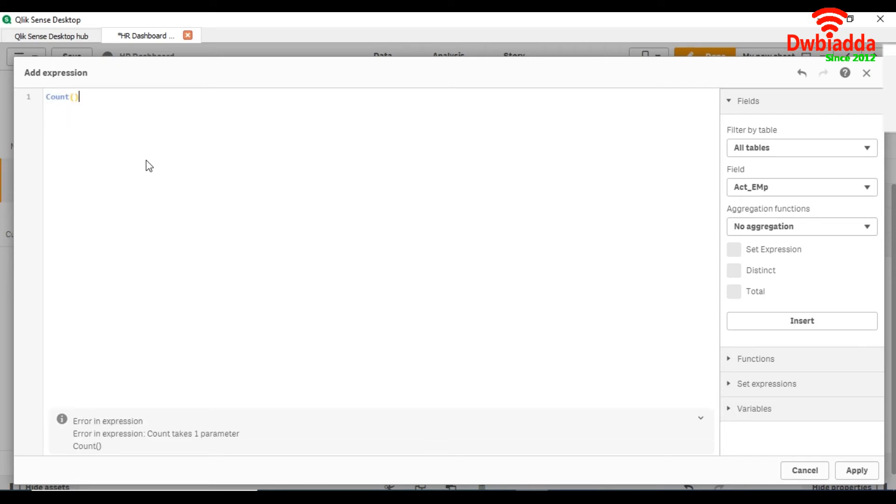
{"action": "type", "text": "{<"}
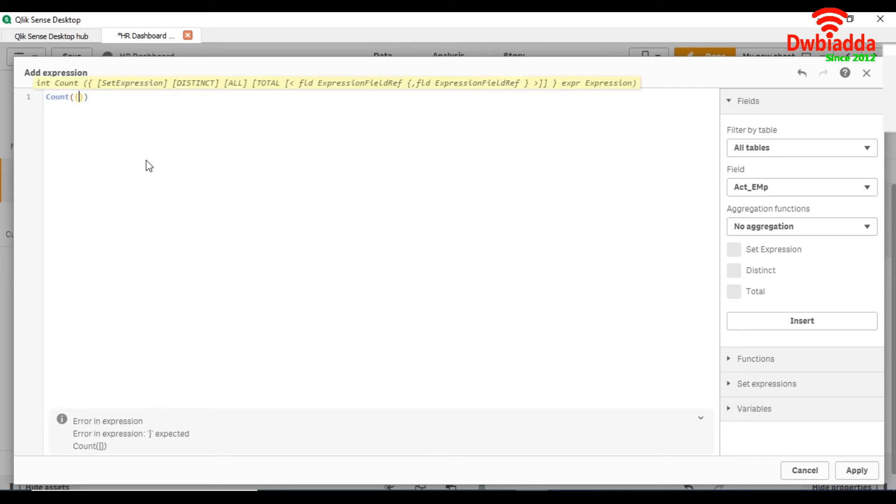
{"action": "type", "text": ">"}
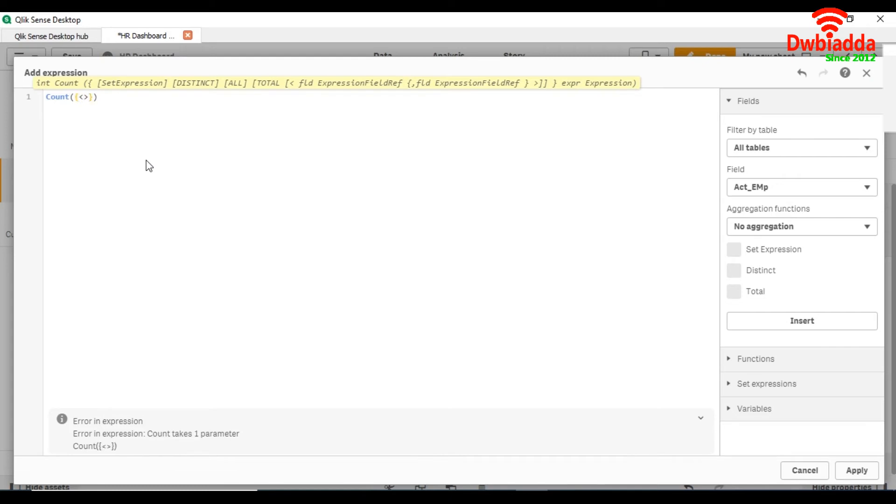
Step: Insert $ before the angle brackets in the set expression and add the modifier Year = {''} on its own line inside them
{"action": "key", "text": "Left"}
{"action": "key", "text": "Left"}
{"action": "type", "text": "$"}
{"action": "key", "text": "Right"}
{"action": "key", "text": "Return"}
{"action": "key", "text": "Return"}
{"action": "key", "text": "Return"}
{"action": "key", "text": "Return"}
{"action": "key", "text": "Return"}
{"action": "key", "text": "Up"}
{"action": "key", "text": "Up"}
{"action": "key", "text": "Up"}
{"action": "type", "text": "Year"}
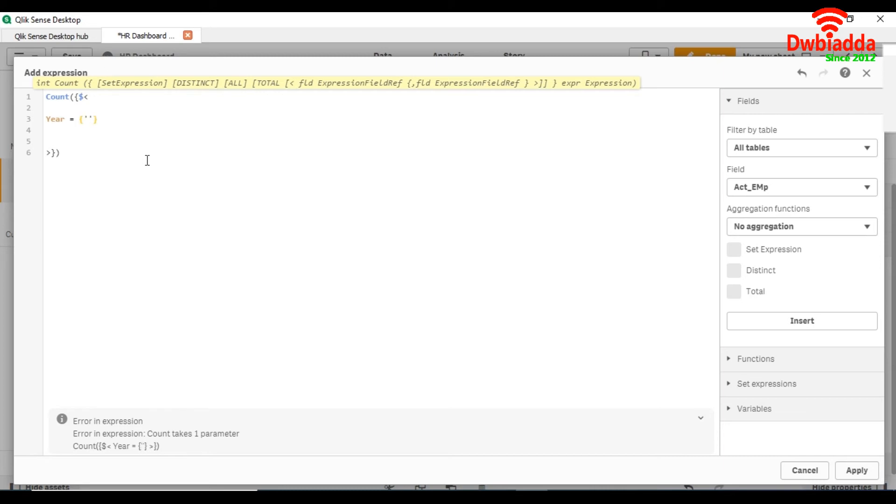
Step: Fill the quoted Year value with the variable reference $(vYear)
{"action": "type", "text": "$"}
{"action": "type", "text": ")"}
{"action": "type", "text": "V"}
{"action": "key", "text": "BackSpace"}
{"action": "type", "text": "vYear"}
Step: Complete the expression with EmpID as the counted field, apply it, and compare the third KPI with the 2016 KPI
{"action": "left_click", "coordinate": [55, 154]}
{"action": "key", "text": "Return"}
{"action": "key", "text": "Return"}
{"action": "type", "text": "Em"}
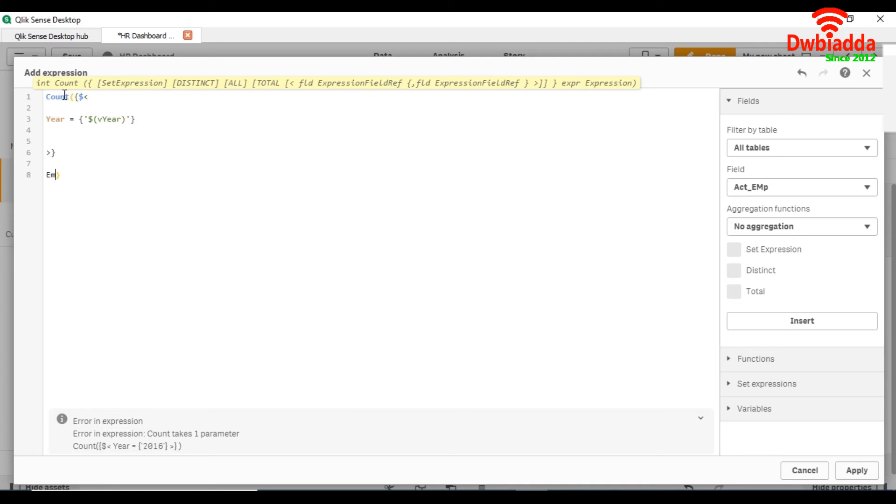
{"action": "type", "text": "p"}
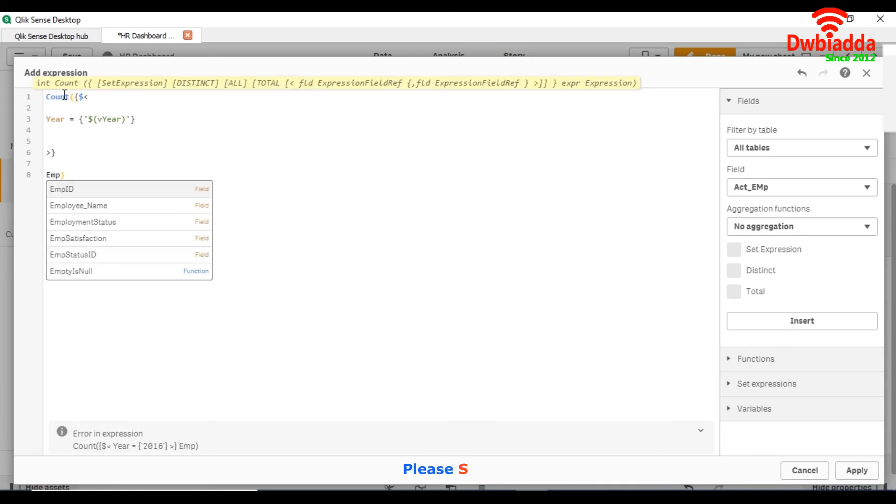
{"action": "key", "text": "Return"}
{"action": "left_click", "coordinate": [856, 474]}
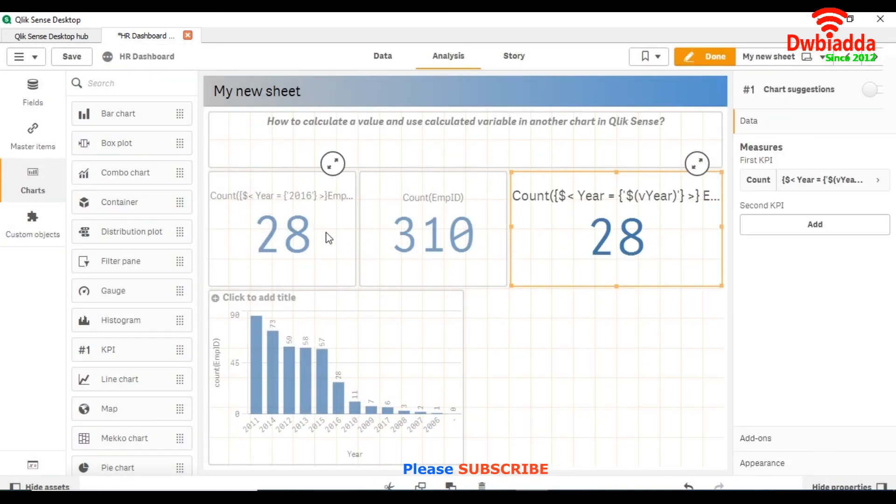
{"action": "left_click", "coordinate": [270, 231]}
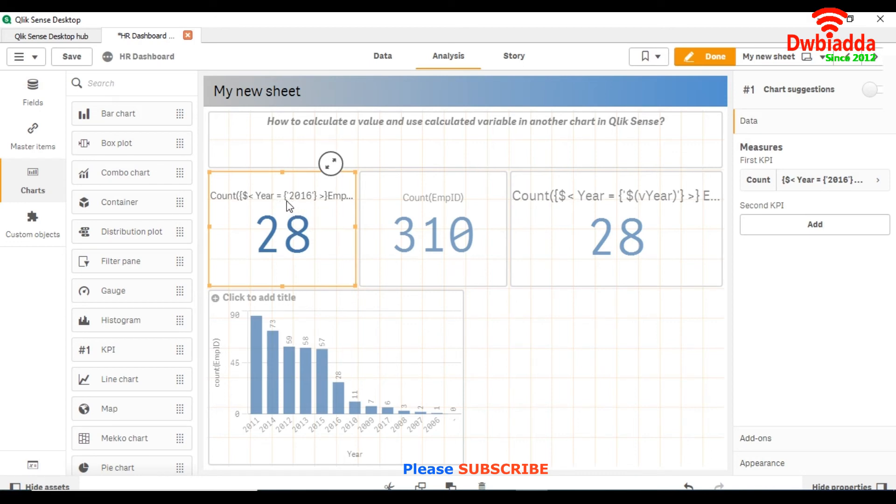
{"action": "left_click", "coordinate": [663, 208]}
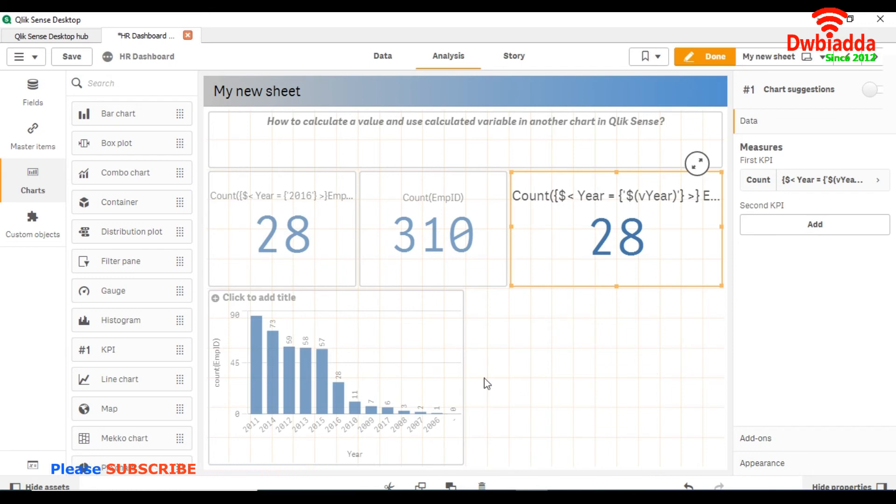
Step: Add a second bar chart beside the existing one, using the master dimension Year
{"action": "left_click_drag", "start_coordinate": [124, 114], "coordinate": [597, 391]}
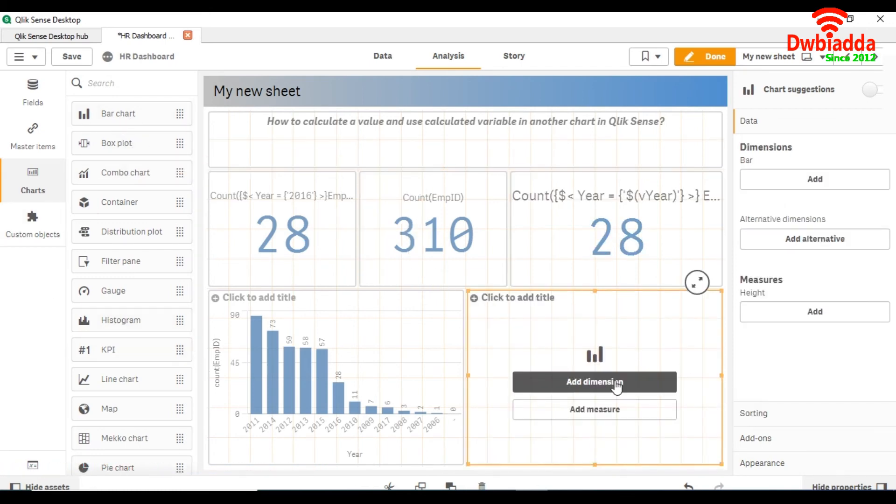
{"action": "left_click", "coordinate": [616, 385]}
{"action": "type", "text": "Yea"}
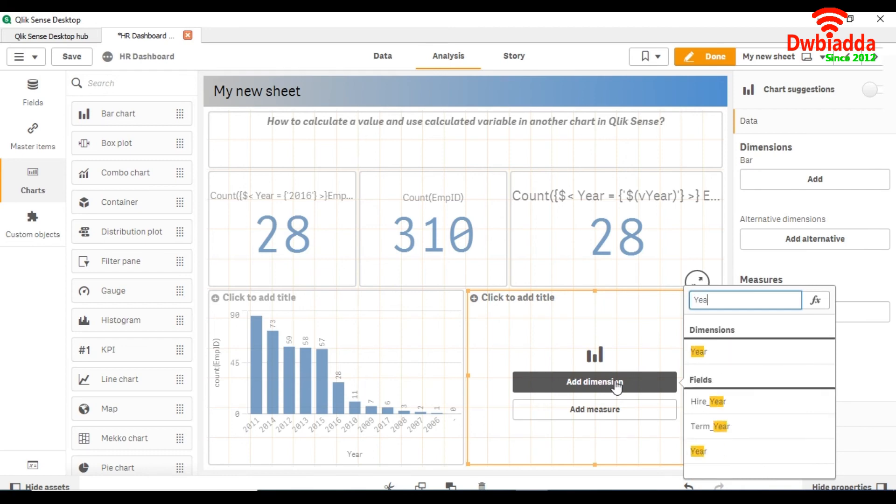
{"action": "left_click", "coordinate": [702, 350]}
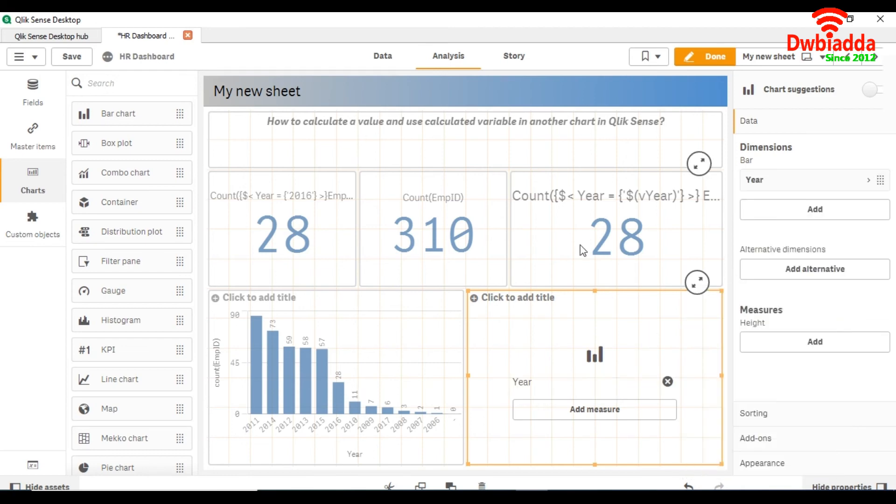
Step: Copy the full measure expression of the third KPI, leaving the KPI unchanged
{"action": "left_click", "coordinate": [607, 236]}
{"action": "left_click", "coordinate": [822, 180]}
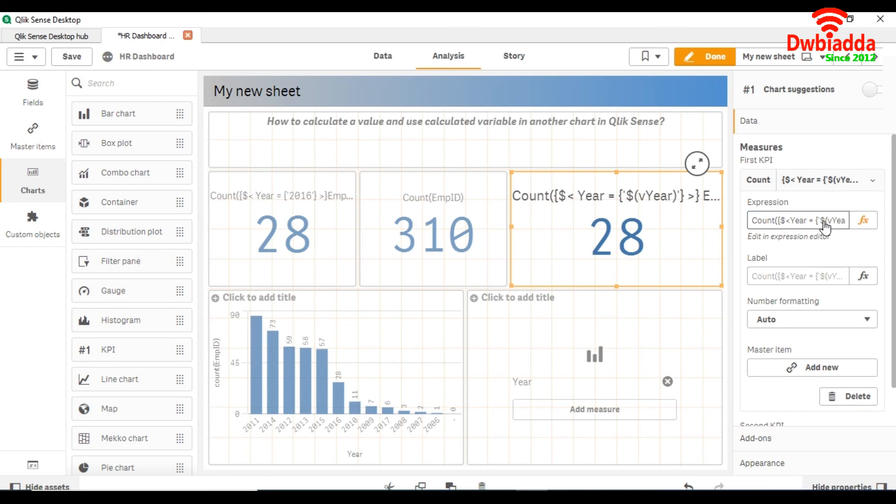
{"action": "left_click", "coordinate": [825, 227]}
{"action": "left_click_drag", "start_coordinate": [128, 192], "coordinate": [30, 65]}
{"action": "key", "text": "ctrl+c"}
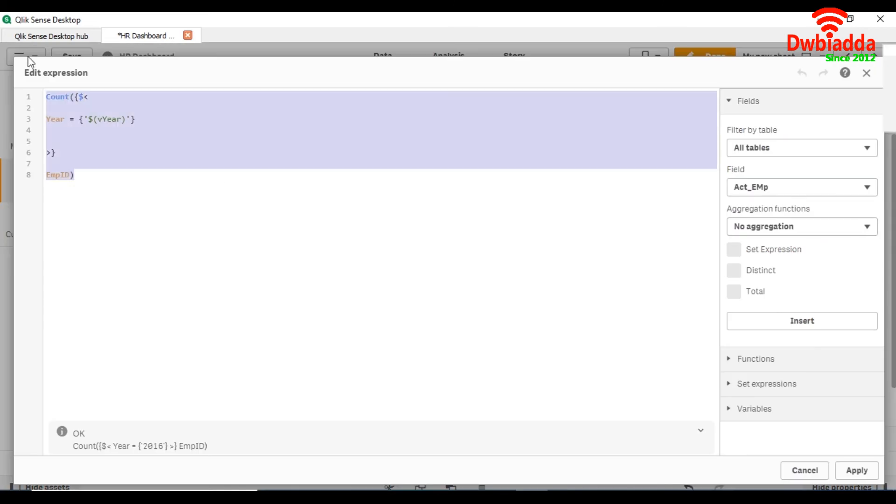
{"action": "left_click", "coordinate": [806, 470]}
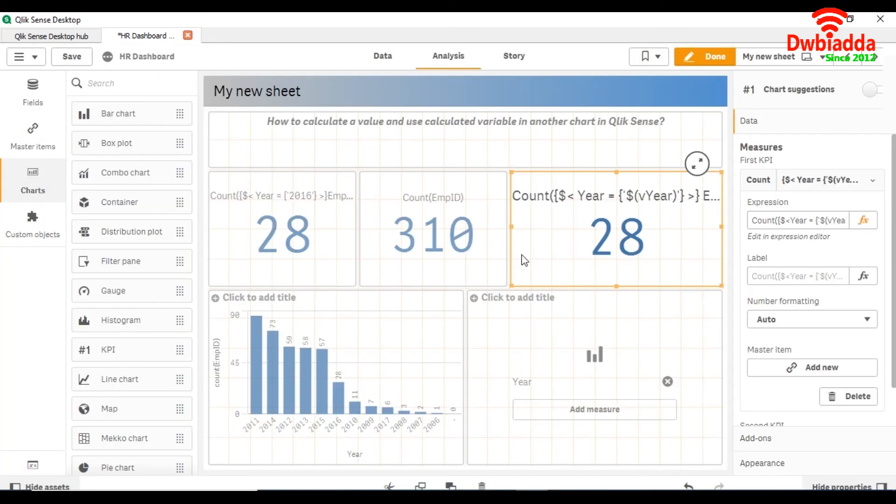
Step: Give the second bar chart the copied measure Count({$<Year = {'$(vYear)'}>} EmpID)
{"action": "left_click", "coordinate": [592, 378]}
{"action": "left_click", "coordinate": [595, 409]}
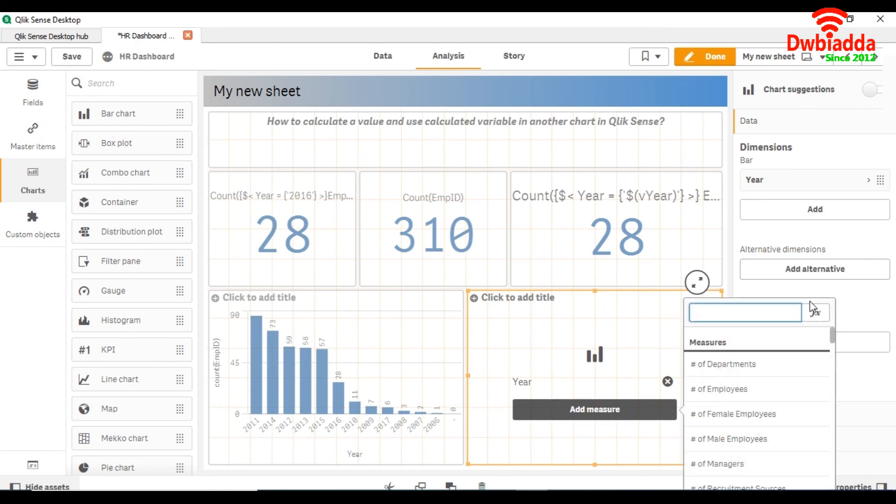
{"action": "left_click", "coordinate": [816, 312]}
{"action": "key", "text": "ctrl+v"}
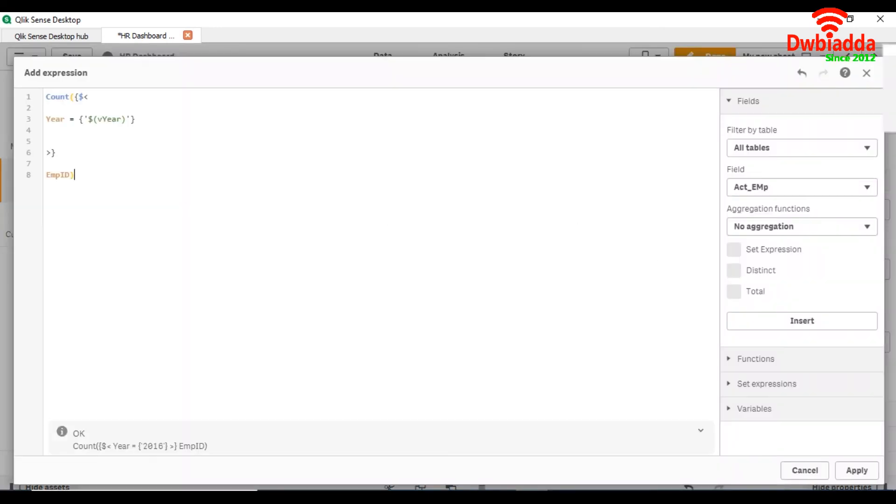
{"action": "left_click", "coordinate": [858, 471]}
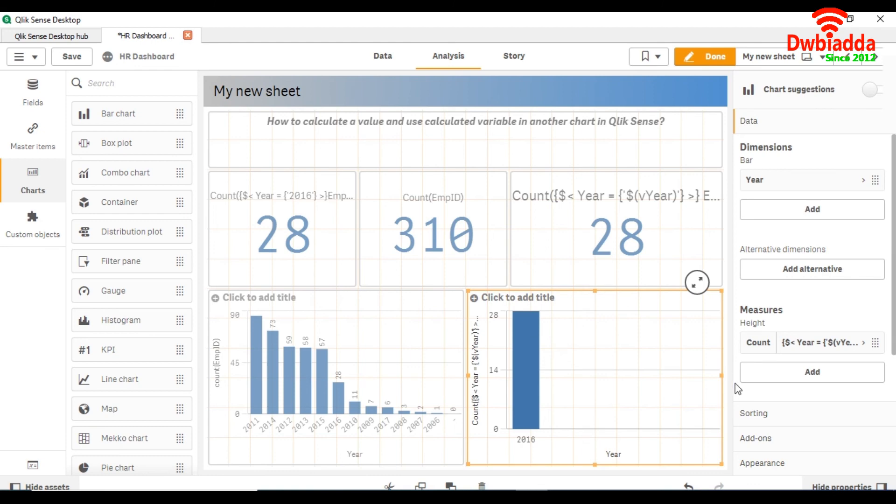
Step: Turn on automatic value labels for the second bar chart and finish editing the sheet
{"action": "left_click", "coordinate": [812, 464]}
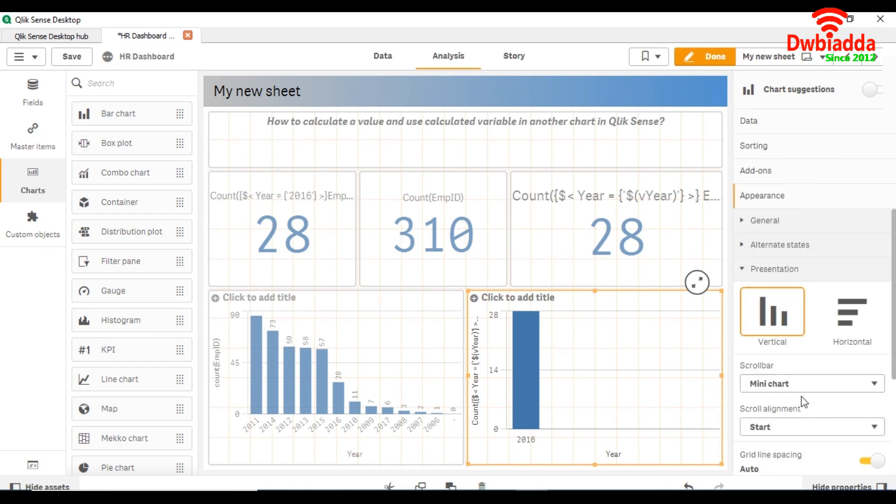
{"action": "scroll", "coordinate": [822, 406], "scroll_direction": "down", "scroll_amount": 2}
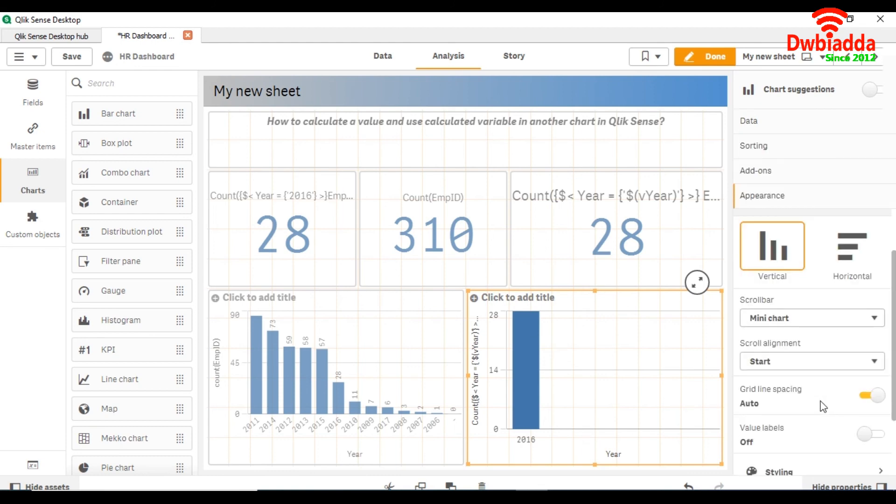
{"action": "left_click", "coordinate": [877, 434]}
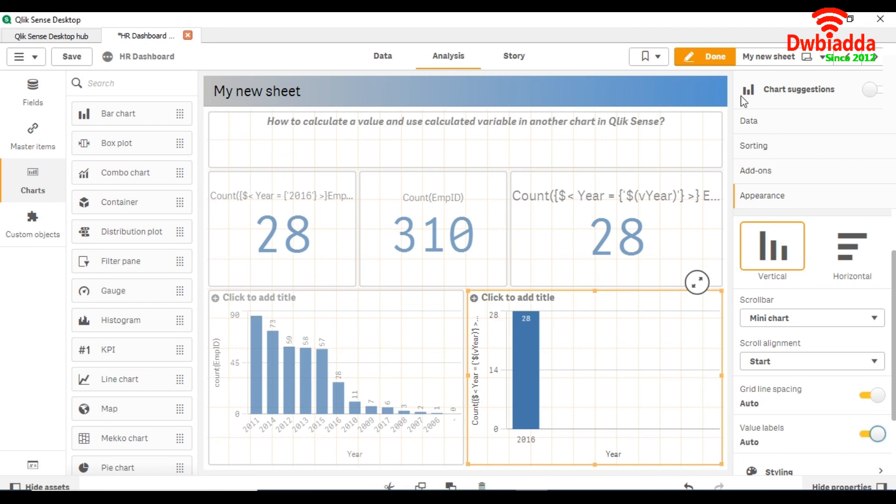
{"action": "left_click", "coordinate": [714, 65]}
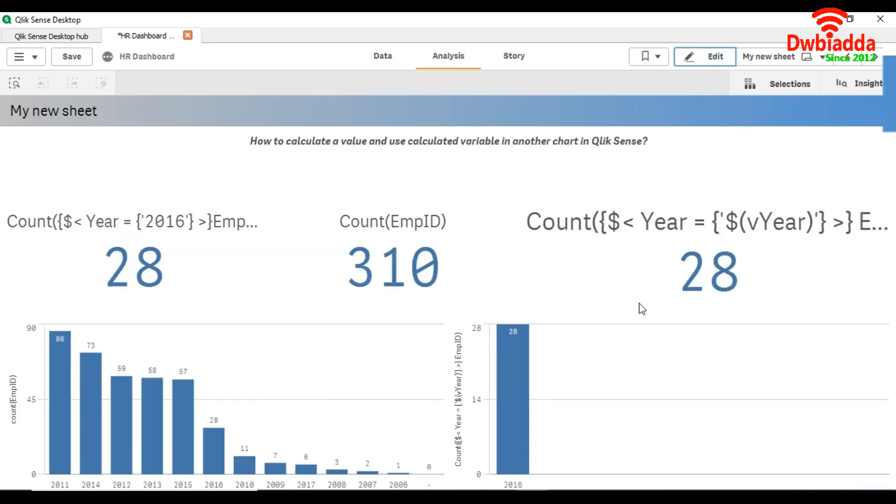